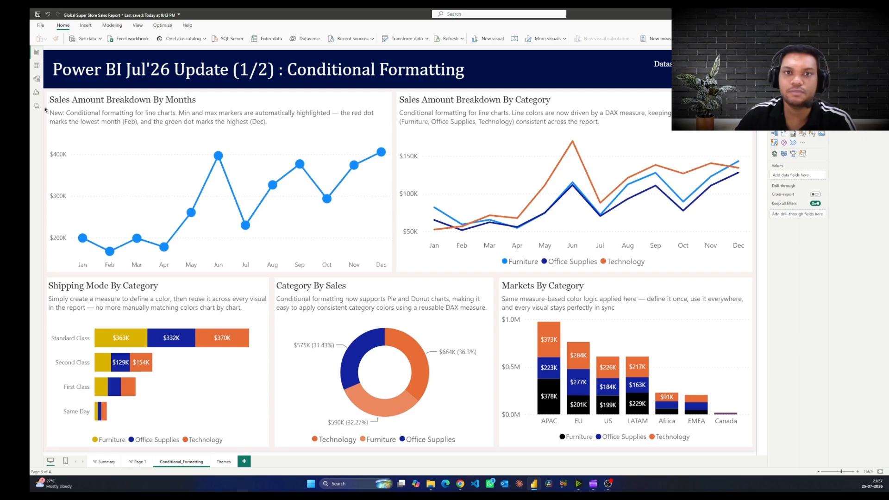
Step: Set the line color of the Sales Amount Breakdown By Months chart to a purple theme shade
{"action": "left_click", "coordinate": [313, 102]}
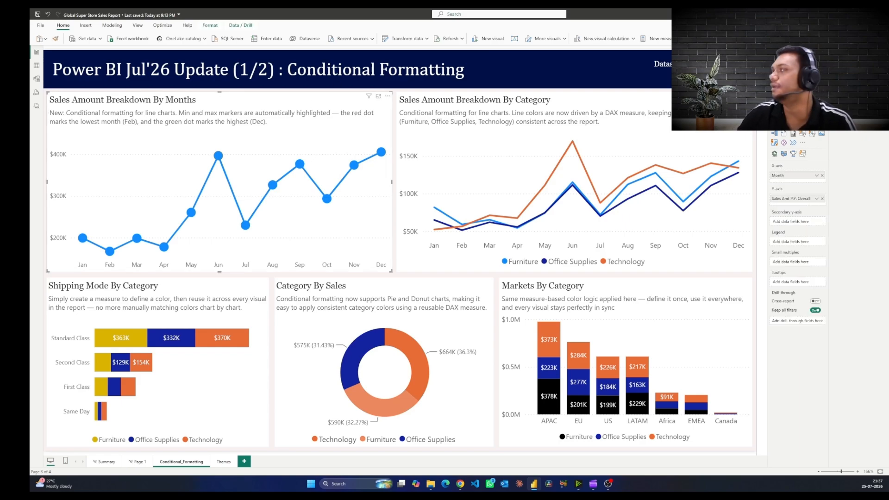
{"action": "left_click", "coordinate": [787, 71]}
{"action": "left_click", "coordinate": [784, 214]}
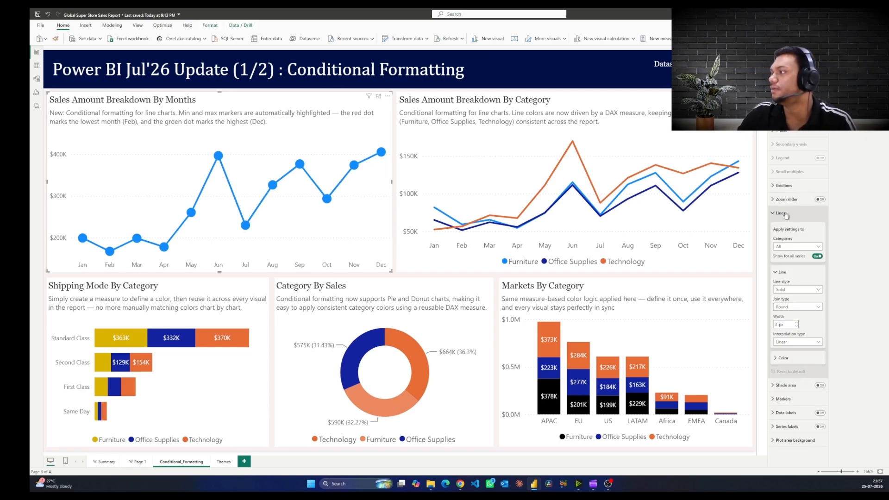
{"action": "left_click", "coordinate": [789, 361]}
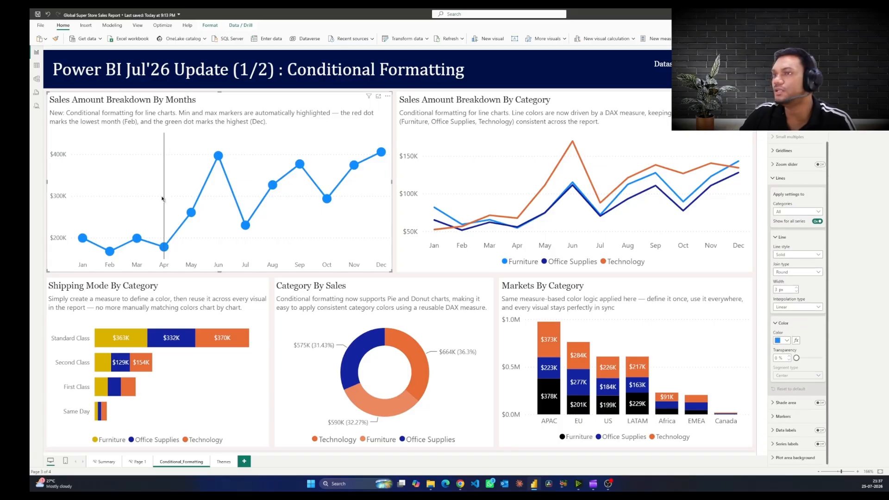
{"action": "left_click", "coordinate": [786, 341]}
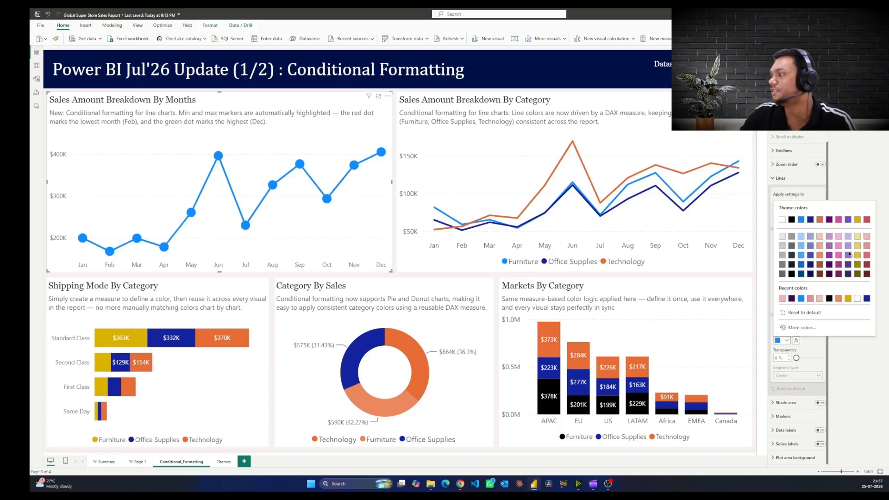
{"action": "left_click", "coordinate": [848, 255]}
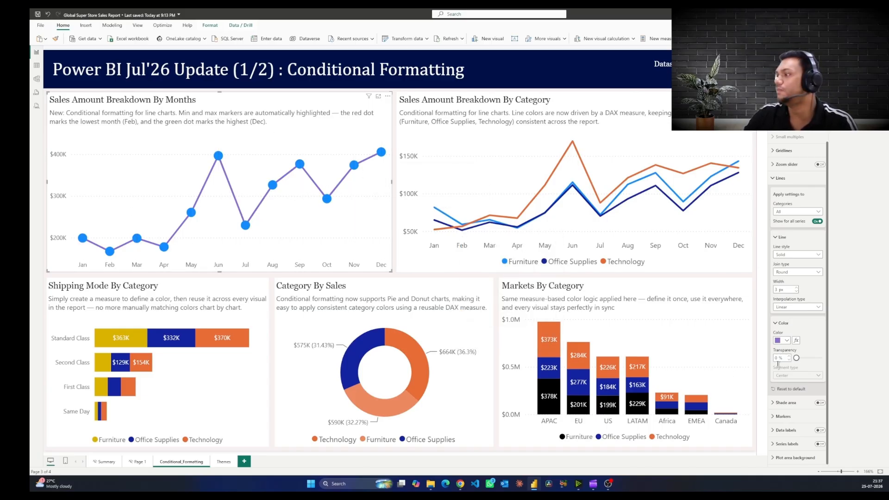
Step: Set the months chart's line color to conditional Gradient formatting based on the Sales Amt P.Y. Overall measure
{"action": "left_click", "coordinate": [796, 340]}
{"action": "left_click", "coordinate": [363, 172]}
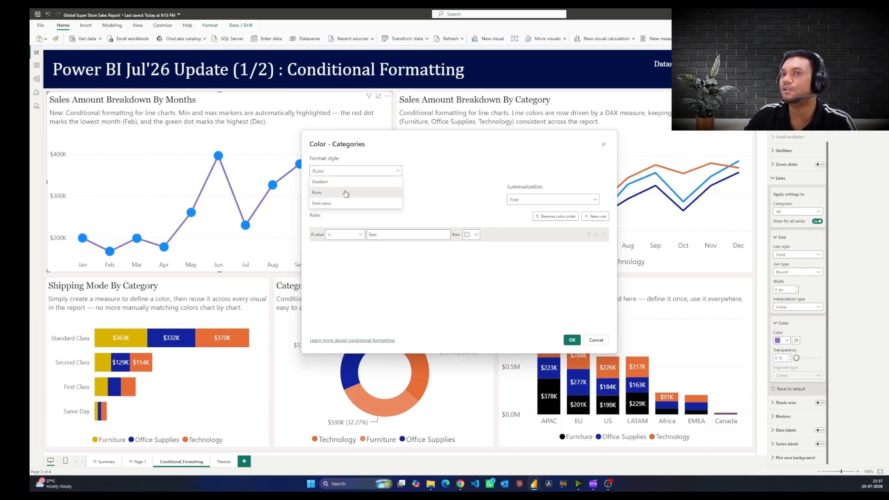
{"action": "left_click", "coordinate": [332, 182]}
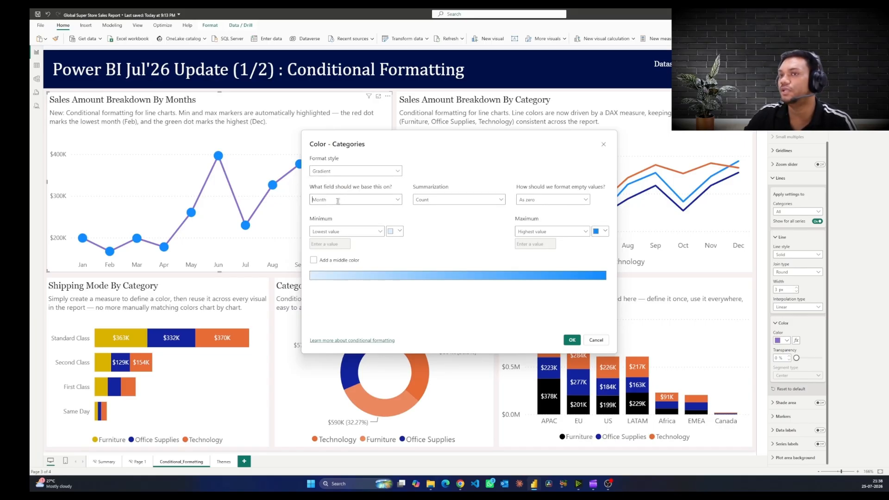
{"action": "left_click", "coordinate": [338, 201]}
{"action": "left_click", "coordinate": [343, 232]}
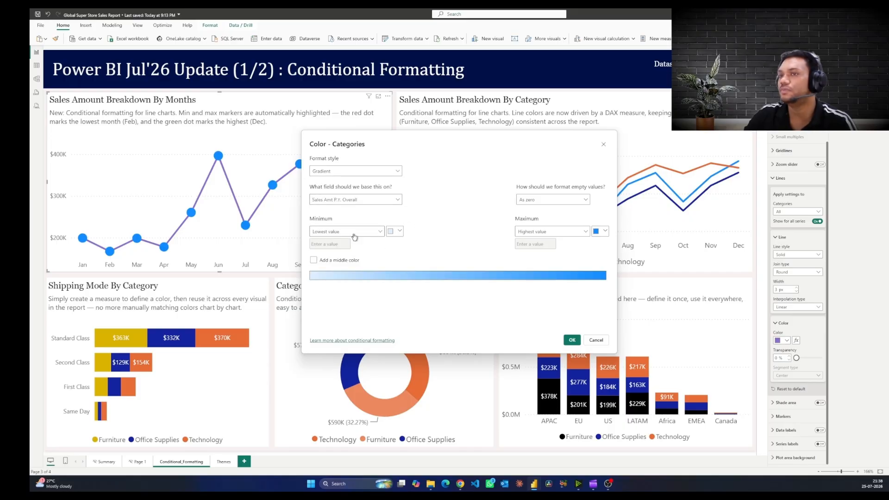
Step: Color the gradient's lowest value red and its highest value green (RGB 58, 174, 62), and apply it to the line
{"action": "left_click", "coordinate": [401, 231]}
{"action": "left_click", "coordinate": [479, 236]}
{"action": "left_click", "coordinate": [604, 231]}
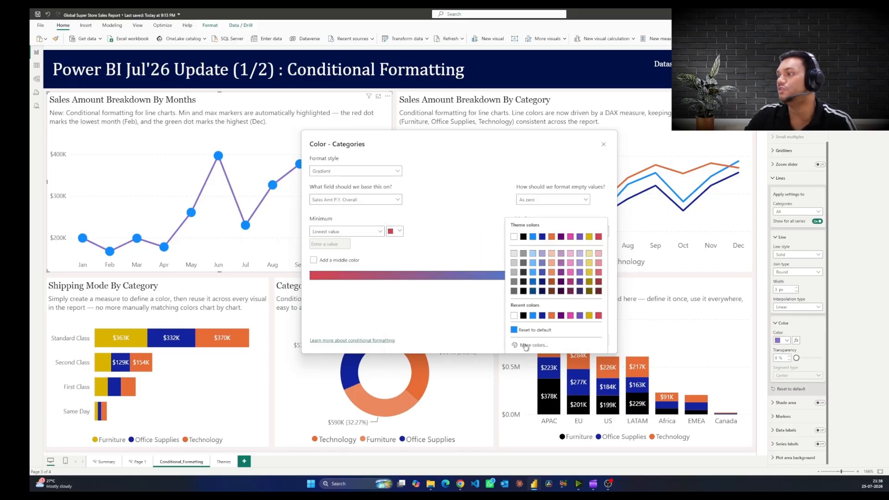
{"action": "left_click", "coordinate": [525, 346]}
{"action": "left_click", "coordinate": [541, 311]}
{"action": "left_click", "coordinate": [570, 255]}
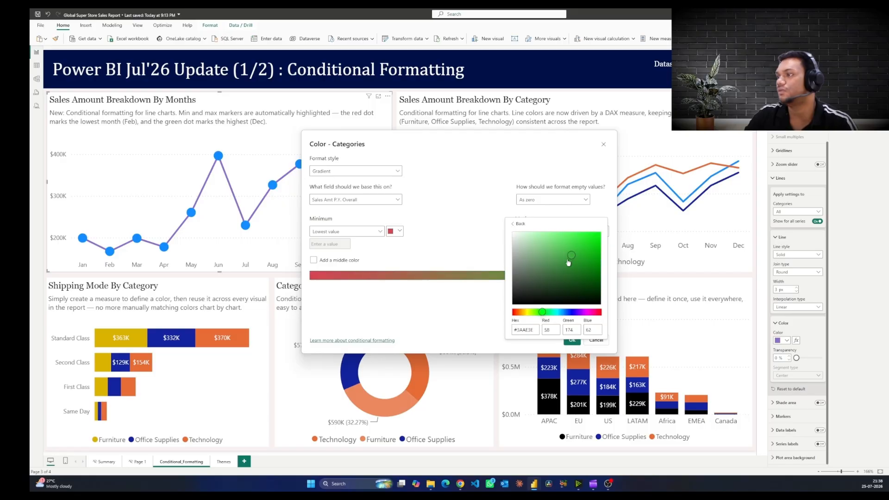
{"action": "left_click", "coordinate": [468, 302]}
{"action": "left_click", "coordinate": [572, 340]}
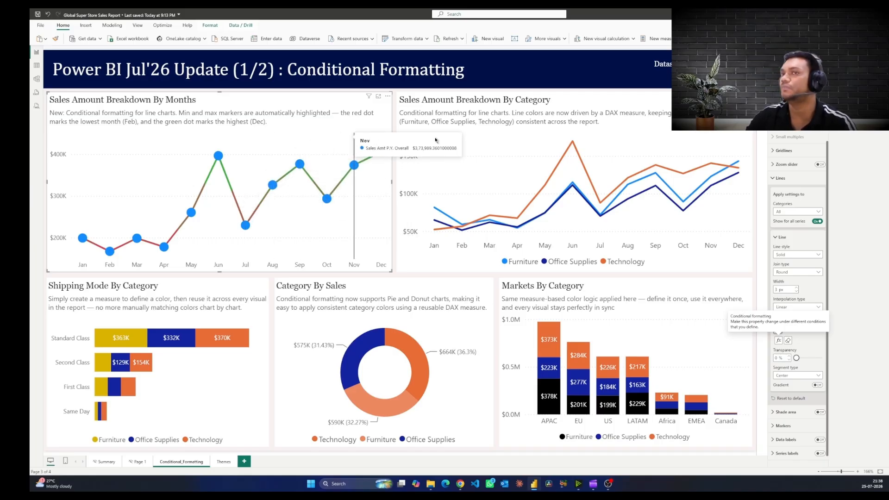
Step: Open the months chart's marker settings and review the DAX of the Color_Lnie_Chart_Min_Max measure, closing it unchanged
{"action": "left_click", "coordinate": [781, 177]}
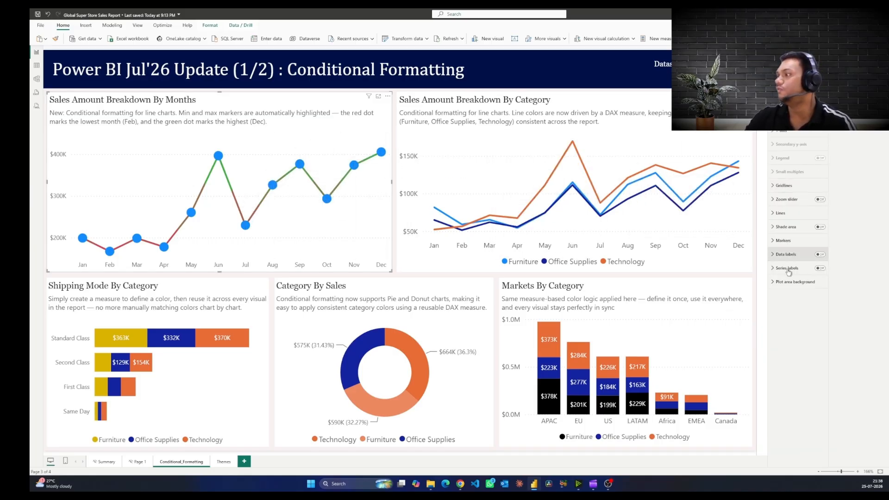
{"action": "left_click", "coordinate": [789, 240]}
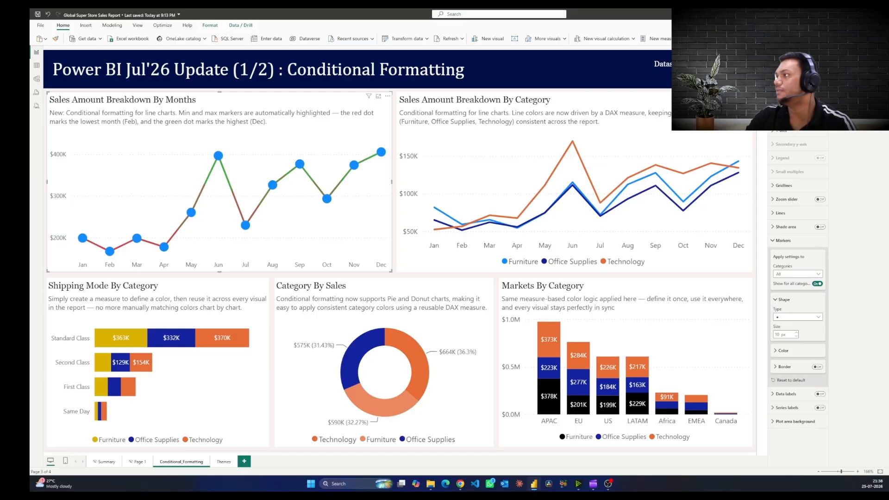
{"action": "left_click", "coordinate": [855, 95]}
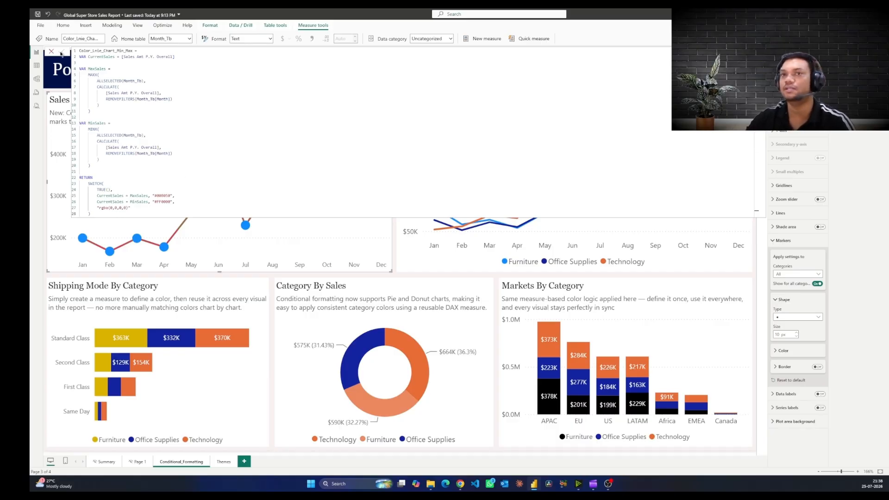
{"action": "left_click", "coordinate": [60, 53]}
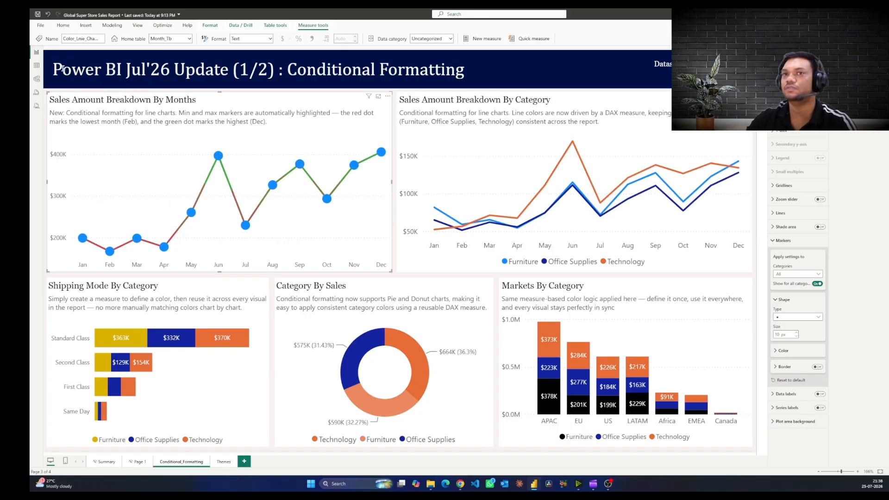
Step: Color the months chart's markers conditionally by field value, using the Color_Lnie_Chart_Min_Max measure from Month_Tb
{"action": "left_click", "coordinate": [787, 351]}
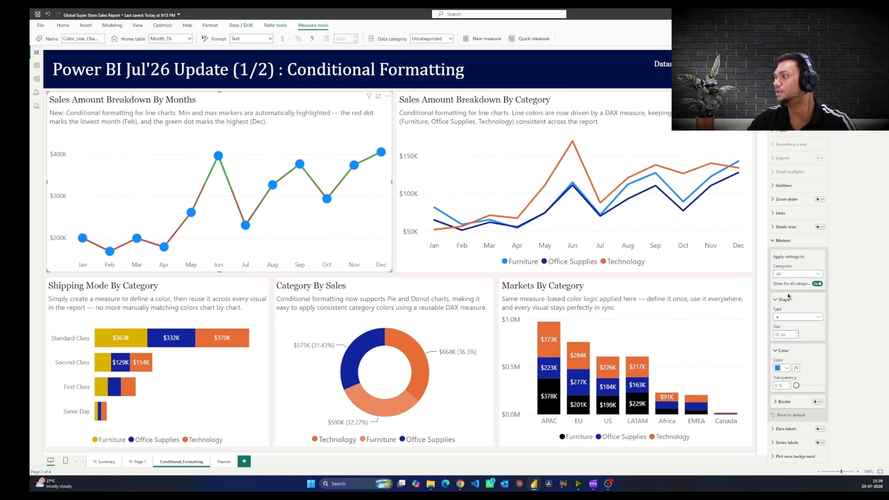
{"action": "left_click", "coordinate": [795, 368]}
{"action": "left_click", "coordinate": [352, 171]}
{"action": "left_click", "coordinate": [339, 191]}
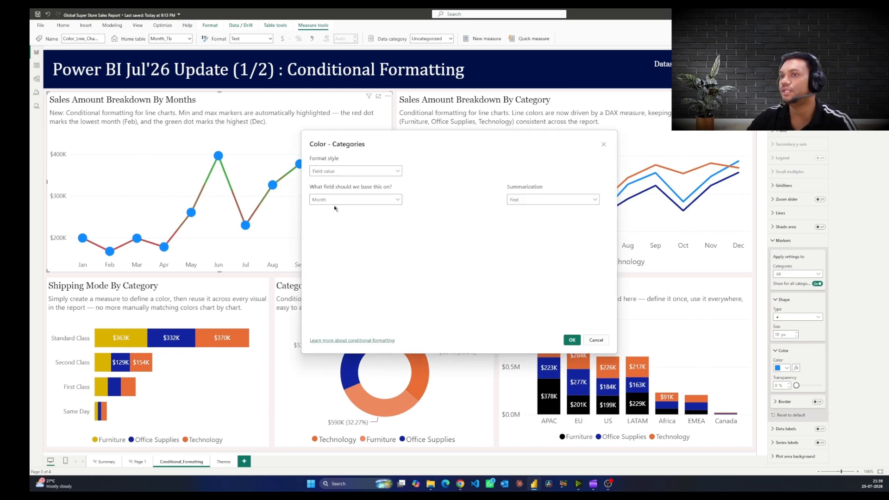
{"action": "left_click", "coordinate": [334, 201]}
{"action": "left_click", "coordinate": [323, 272]}
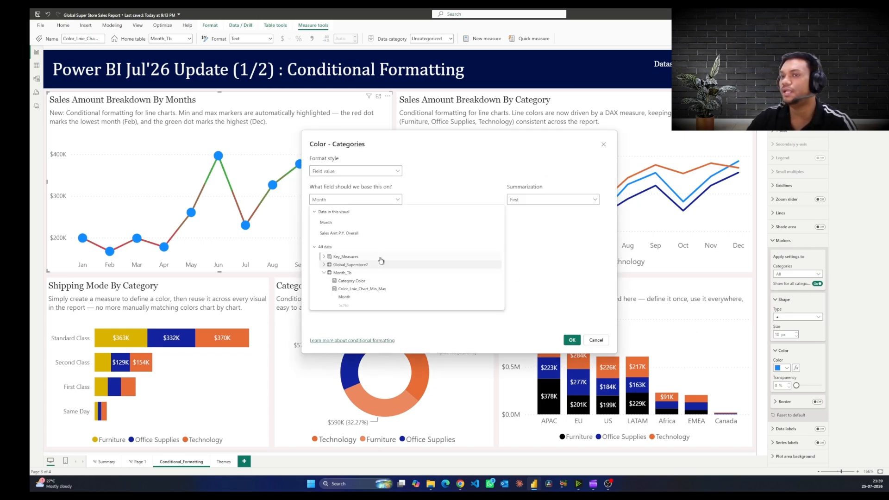
{"action": "left_click", "coordinate": [357, 289]}
{"action": "left_click", "coordinate": [568, 340]}
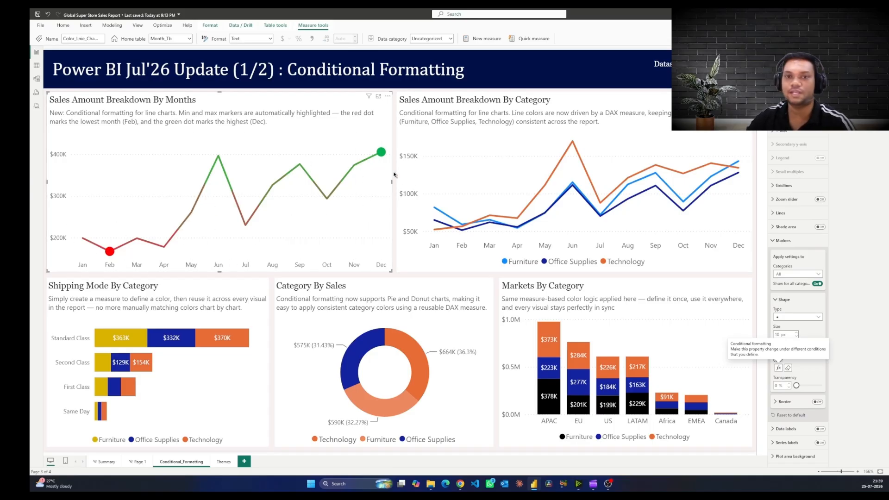
Step: Compare the line color options for the Furniture series and for all series in the Sales Amount Breakdown By Category chart
{"action": "left_click", "coordinate": [505, 115]}
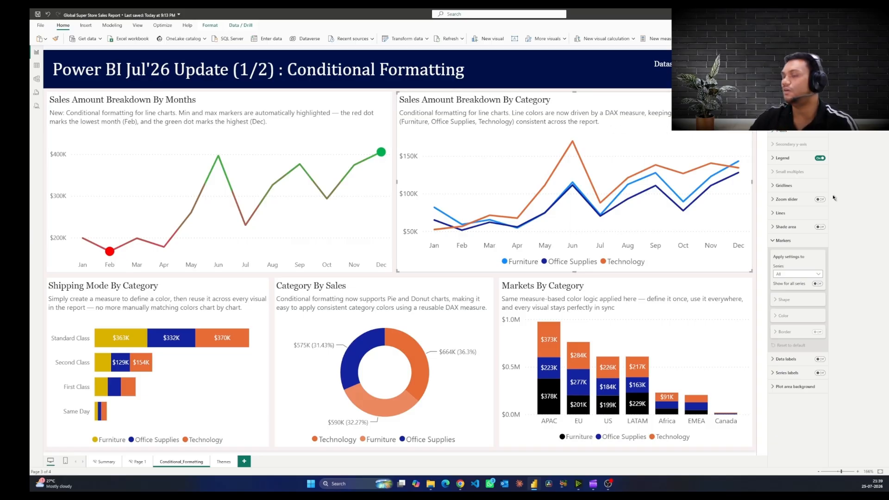
{"action": "left_click", "coordinate": [781, 213]}
{"action": "scroll", "coordinate": [806, 264], "scroll_direction": "down", "scroll_amount": 1}
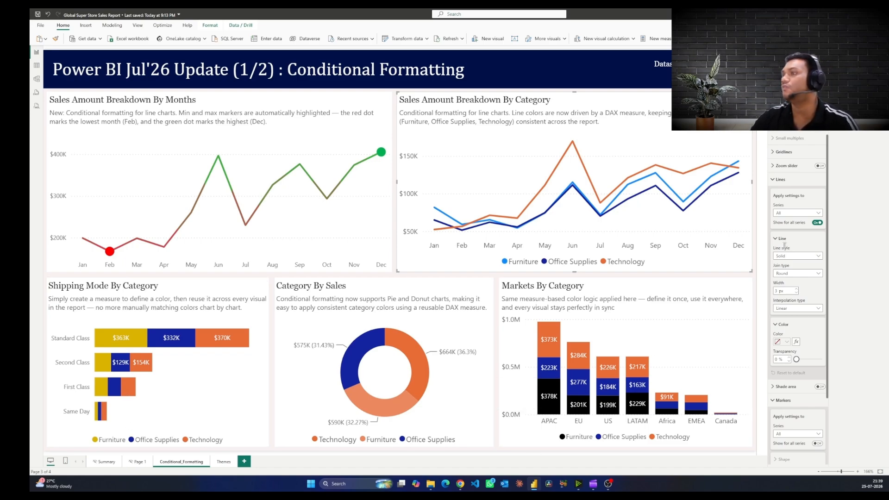
{"action": "left_click", "coordinate": [791, 214]}
{"action": "left_click", "coordinate": [787, 230]}
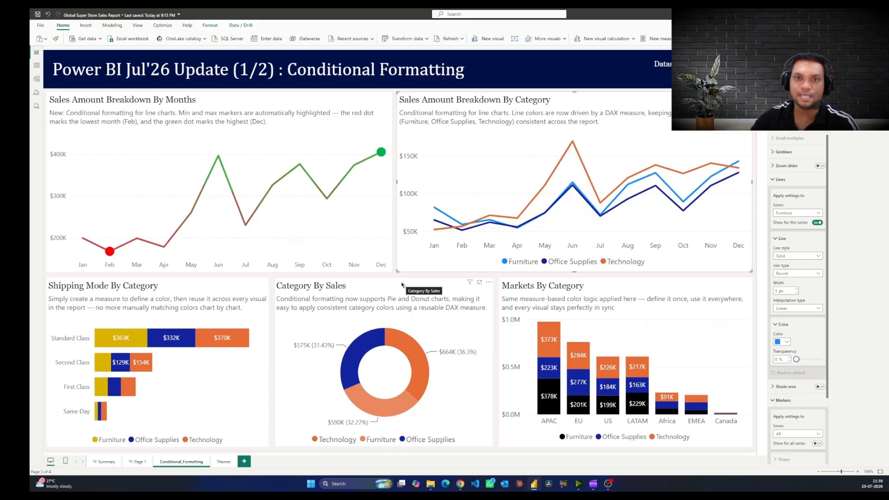
{"action": "left_click", "coordinate": [796, 213]}
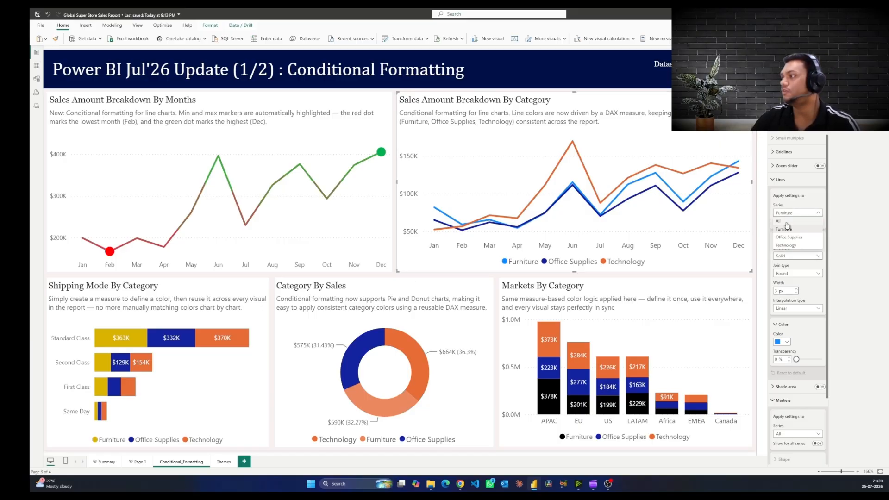
{"action": "left_click", "coordinate": [785, 222]}
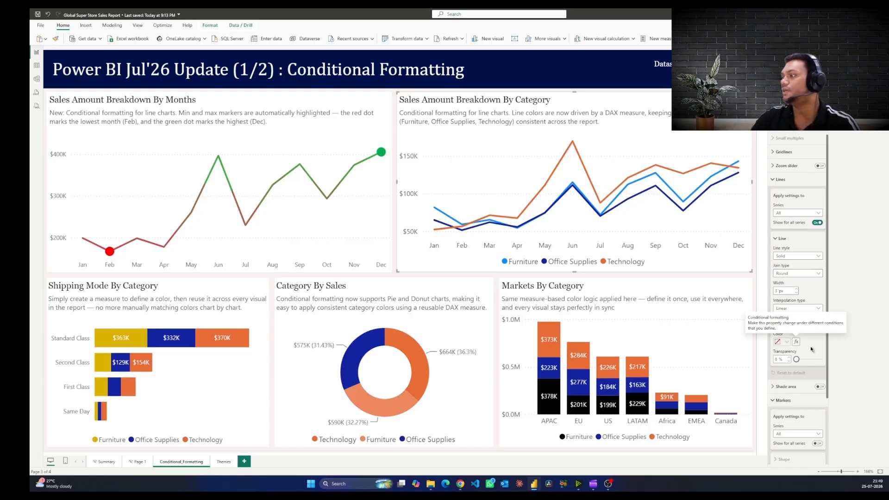
Step: Color all lines of the Sales Amount Breakdown By Category chart by field value, using the Category Color measure from Month_Tb
{"action": "left_click", "coordinate": [796, 342]}
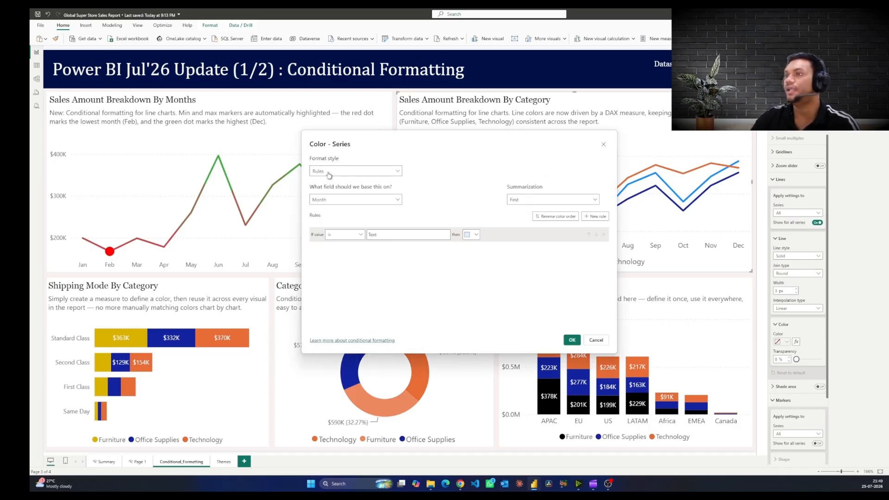
{"action": "left_click", "coordinate": [328, 174]}
{"action": "left_click", "coordinate": [324, 203]}
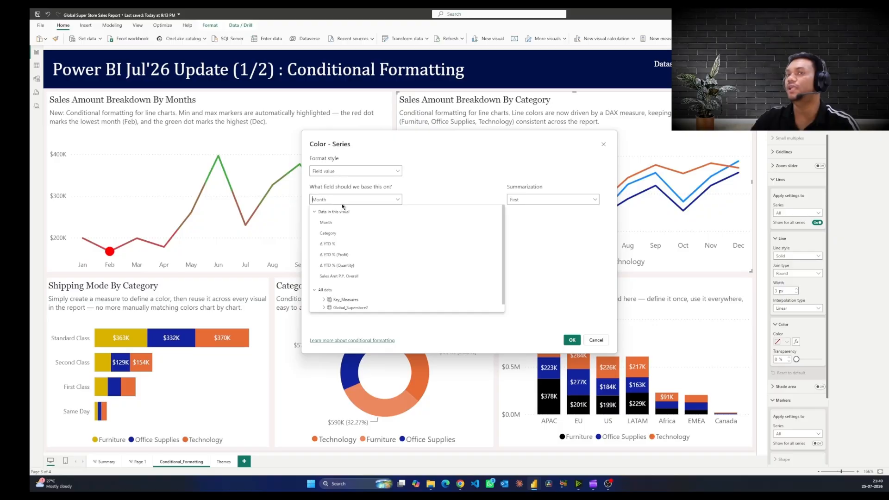
{"action": "left_click", "coordinate": [331, 308]}
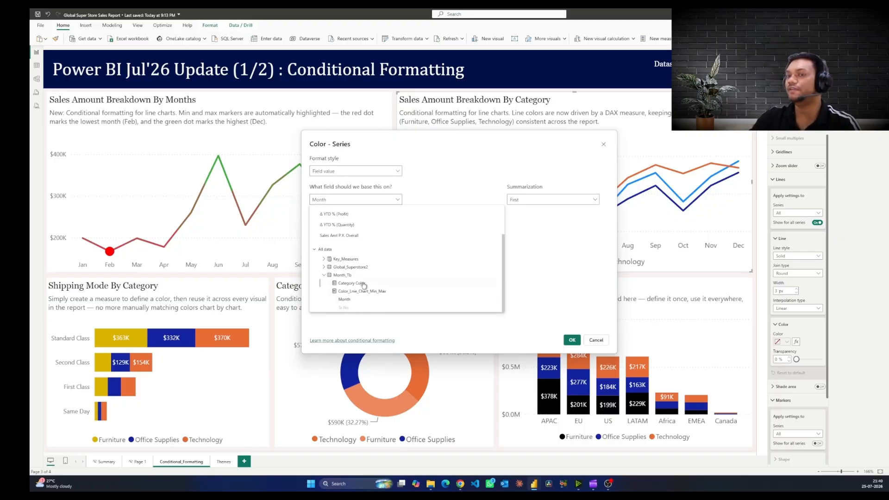
{"action": "left_click_drag", "start_coordinate": [359, 291], "coordinate": [363, 283]}
{"action": "left_click", "coordinate": [363, 283]}
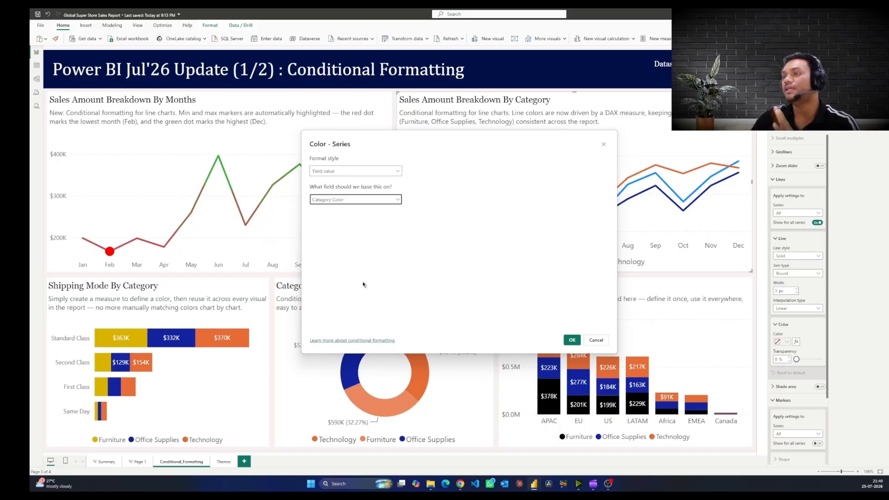
{"action": "left_click", "coordinate": [571, 340]}
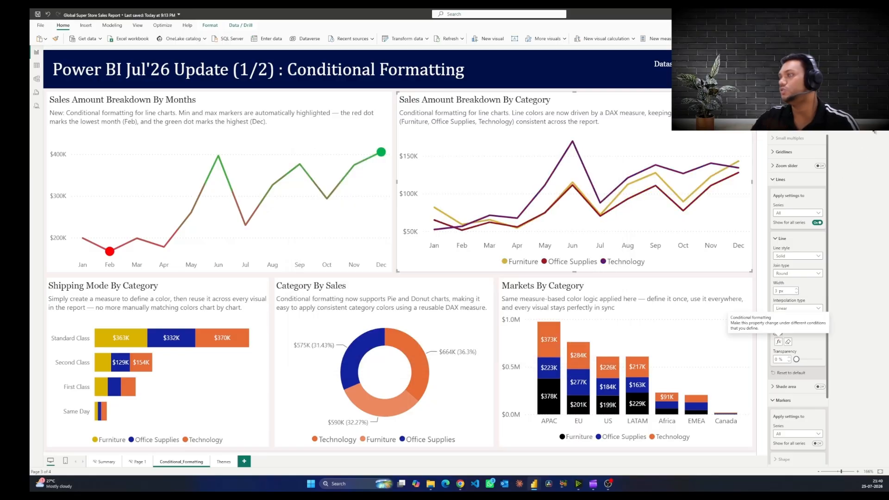
Step: Review the DAX definition of the Category Color measure and close it without changes
{"action": "left_click", "coordinate": [854, 103]}
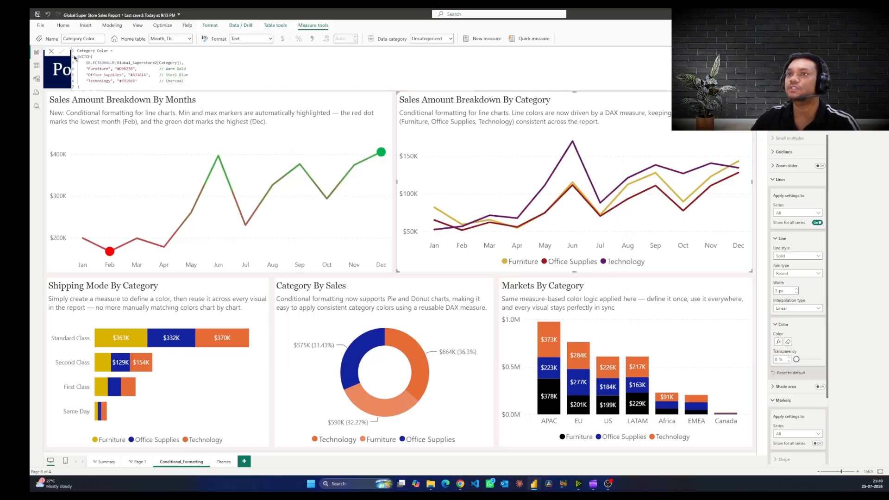
{"action": "left_click", "coordinate": [51, 51]}
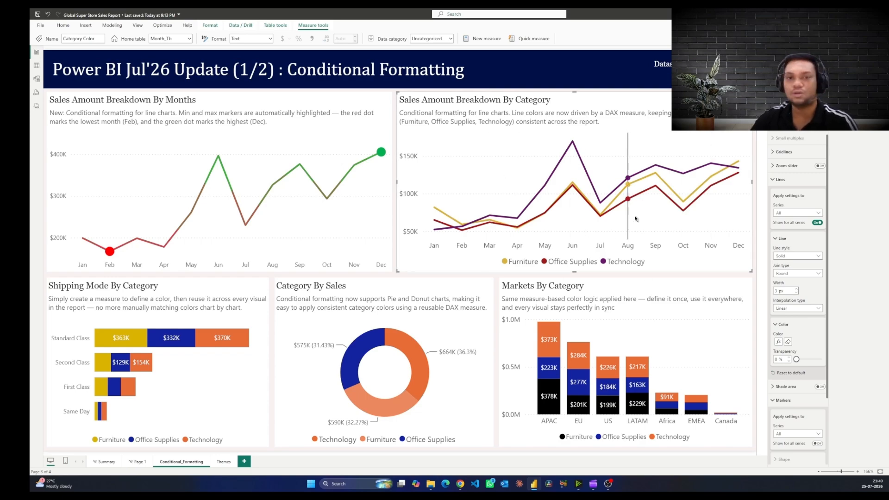
Step: Color all series of the Markets By Category column chart by field value, using the Category Color measure from Month_Tb
{"action": "left_click", "coordinate": [669, 286]}
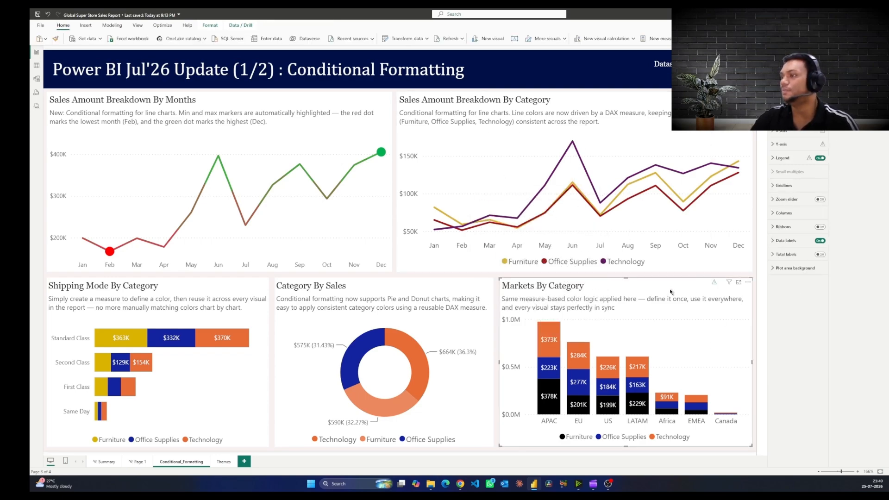
{"action": "left_click", "coordinate": [790, 213]}
{"action": "left_click", "coordinate": [799, 249]}
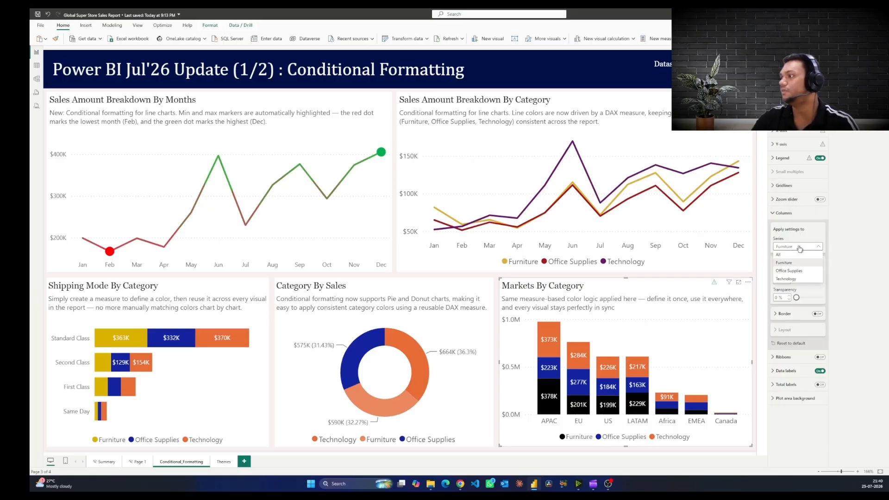
{"action": "left_click", "coordinate": [795, 256]}
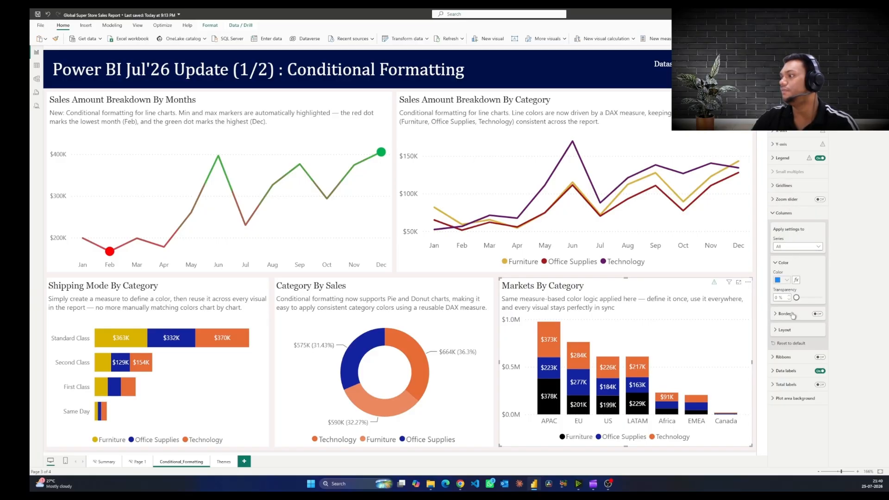
{"action": "left_click", "coordinate": [796, 279]}
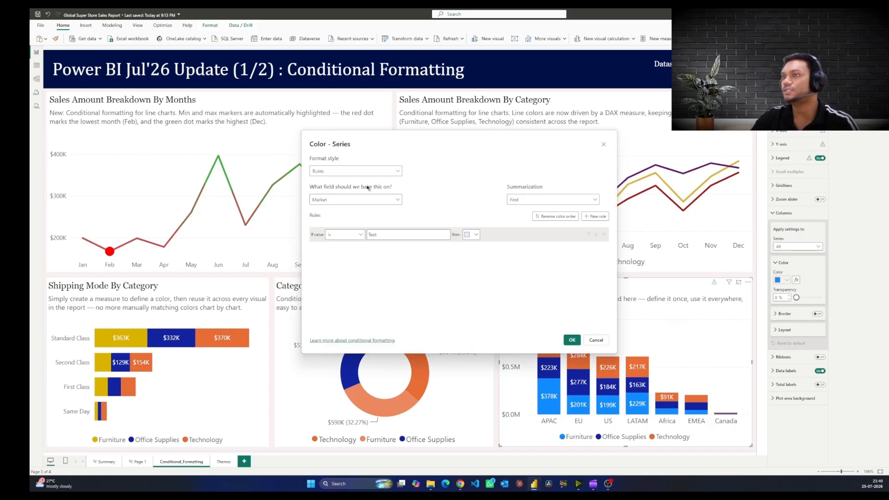
{"action": "left_click", "coordinate": [343, 172]}
{"action": "left_click", "coordinate": [336, 202]}
{"action": "left_click", "coordinate": [343, 199]}
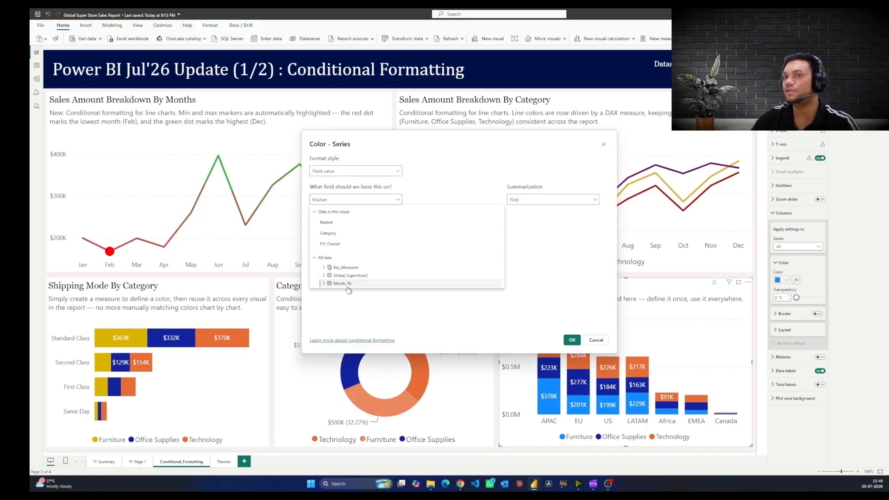
{"action": "left_click", "coordinate": [324, 284]}
{"action": "left_click", "coordinate": [357, 284]}
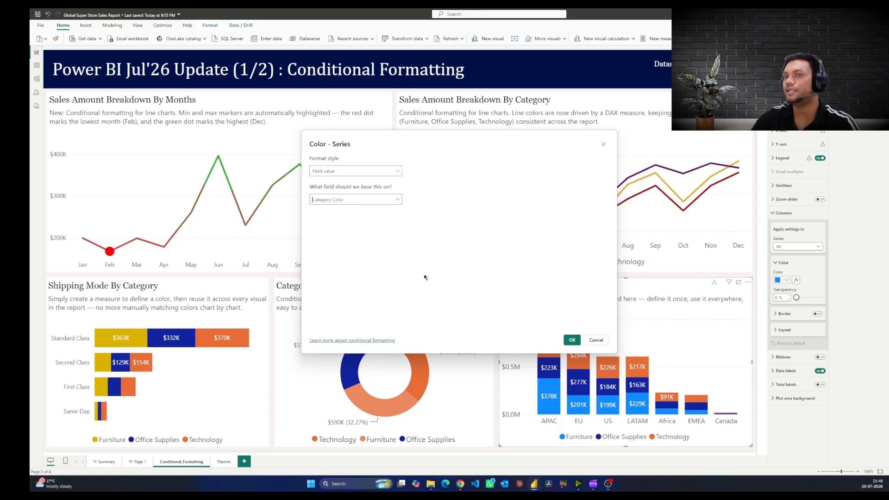
{"action": "left_click", "coordinate": [573, 340]}
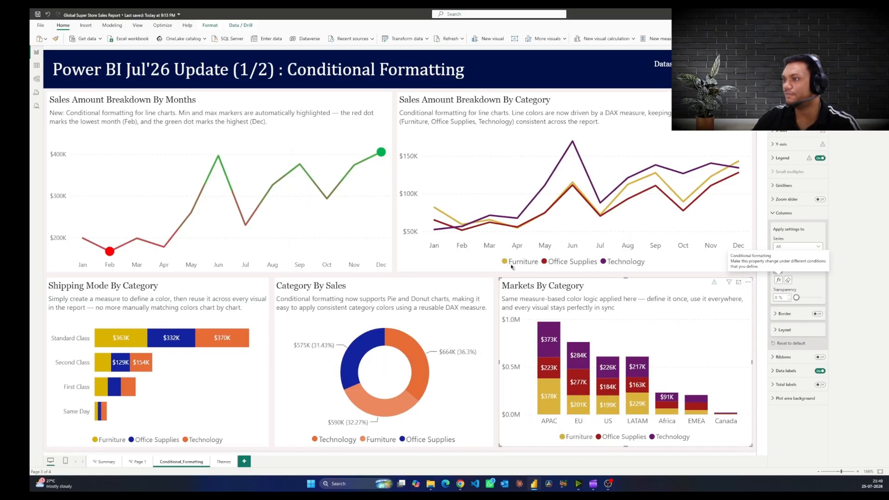
Step: Apply the slice settings of the Category By Sales donut chart to all series and reset them to default
{"action": "left_click", "coordinate": [453, 406]}
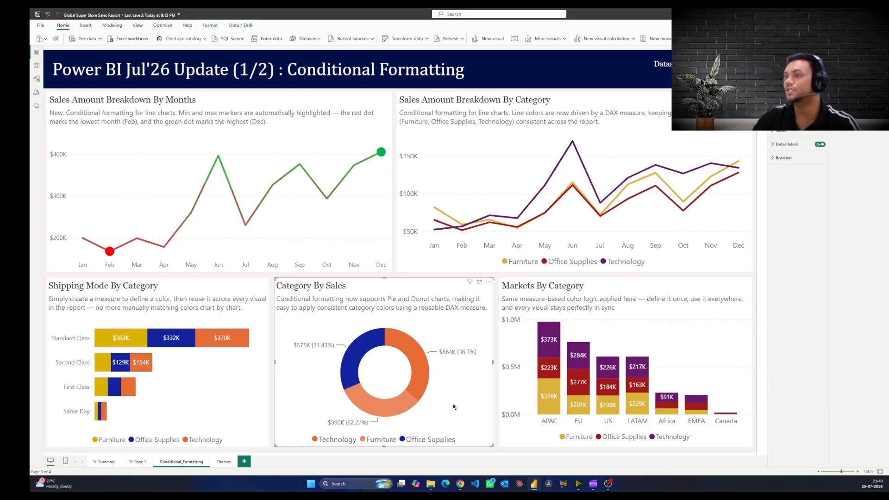
{"action": "left_click", "coordinate": [787, 132]}
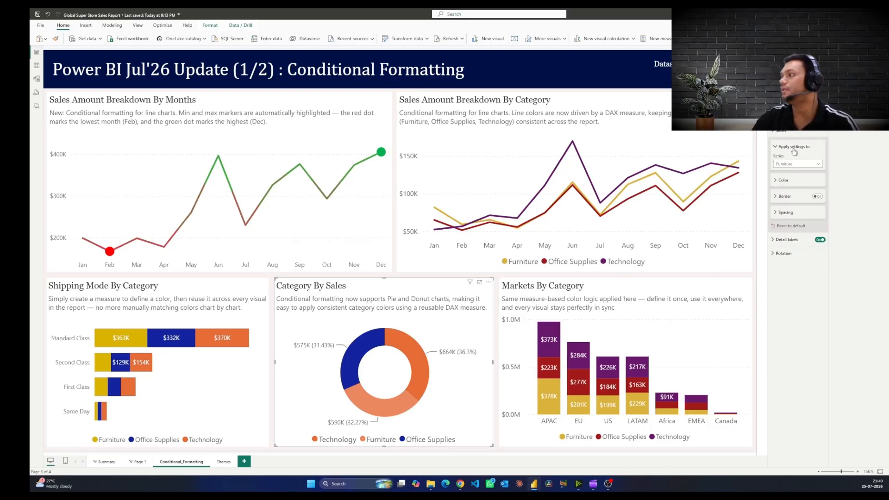
{"action": "left_click", "coordinate": [788, 180]}
{"action": "left_click", "coordinate": [795, 164]}
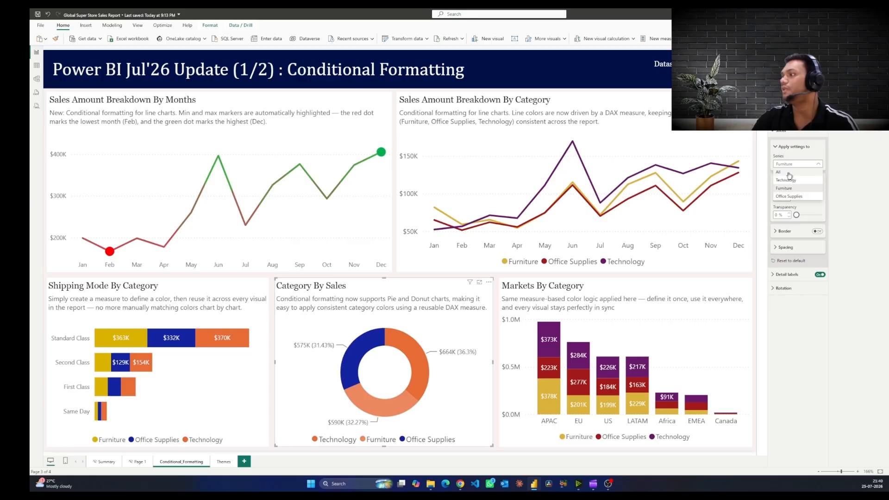
{"action": "left_click", "coordinate": [787, 175]}
{"action": "left_click", "coordinate": [789, 260]}
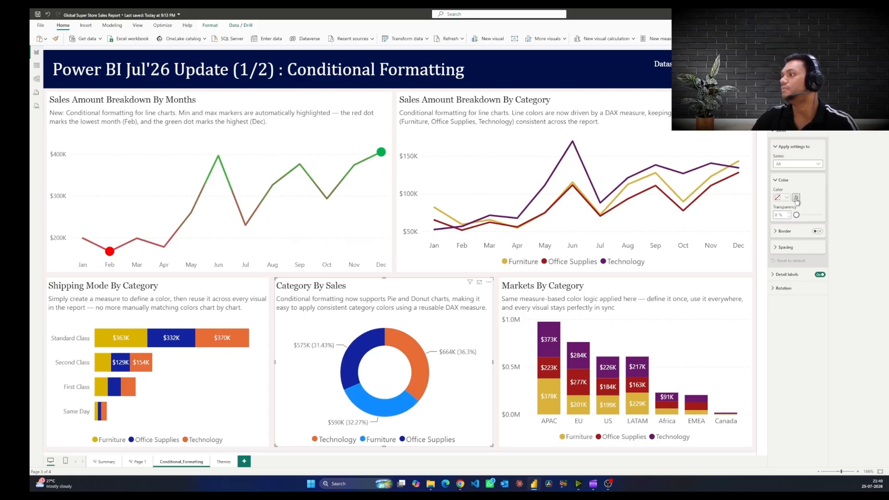
Step: Color all slices of the Category By Sales donut chart by field value, using the Category Color measure from Month_Tb
{"action": "left_click", "coordinate": [796, 198]}
{"action": "left_click", "coordinate": [375, 172]}
{"action": "left_click", "coordinate": [345, 204]}
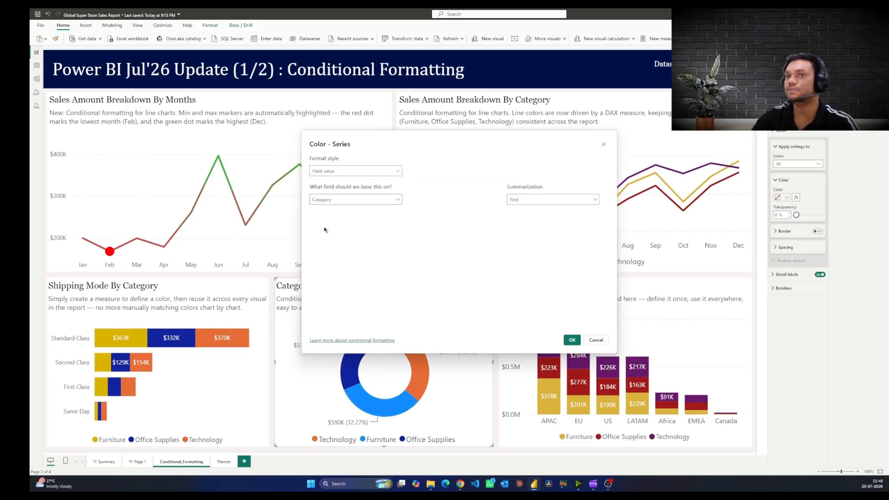
{"action": "left_click", "coordinate": [329, 198]}
{"action": "left_click", "coordinate": [324, 273]}
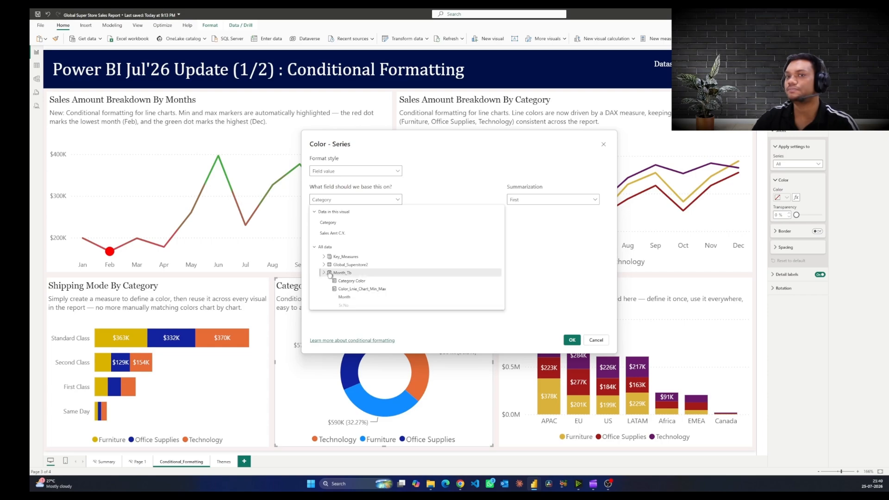
{"action": "left_click", "coordinate": [362, 281]}
{"action": "left_click", "coordinate": [571, 340]}
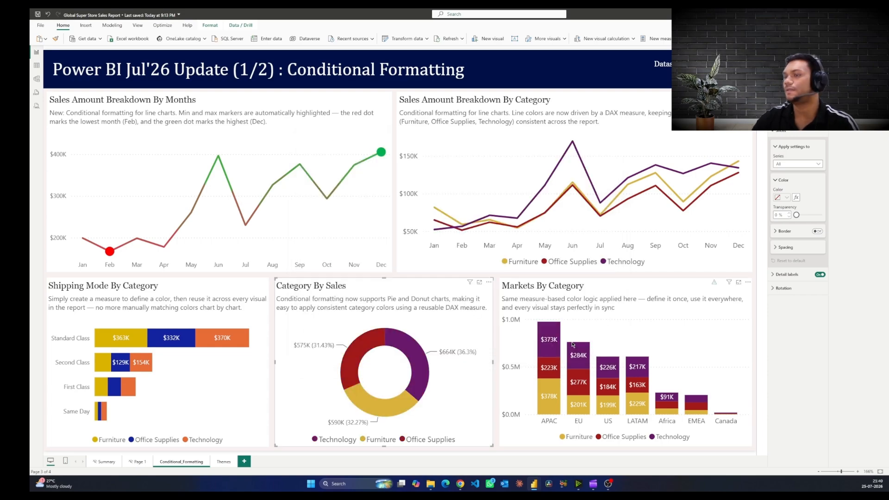
{"action": "left_click", "coordinate": [235, 411]}
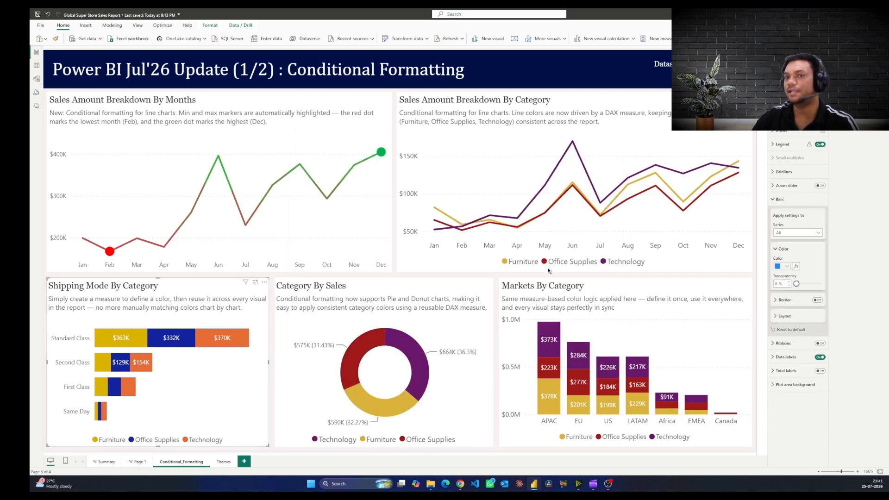
{"action": "left_click", "coordinate": [795, 271]}
{"action": "left_click", "coordinate": [344, 173]}
{"action": "left_click", "coordinate": [330, 208]}
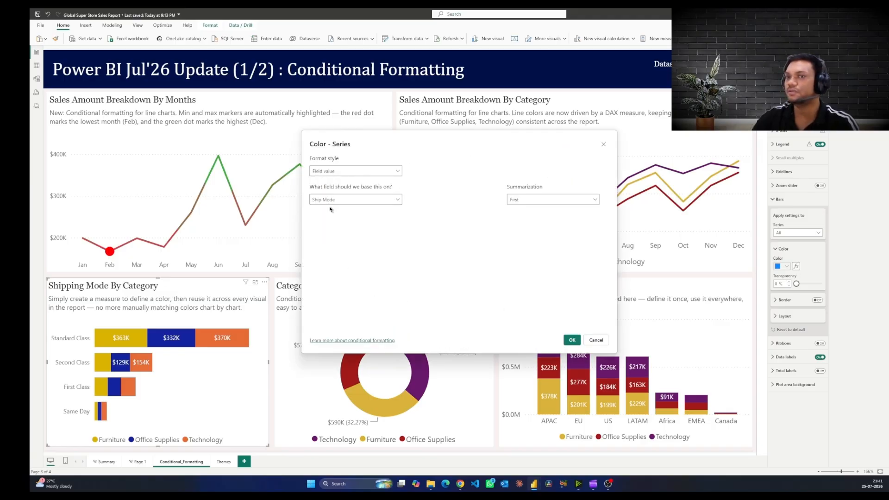
{"action": "key", "text": "Escape"}
Step: Reset the bar settings of the Shipping Mode By Category chart to default, keeping All as the target series
{"action": "left_click", "coordinate": [790, 330]}
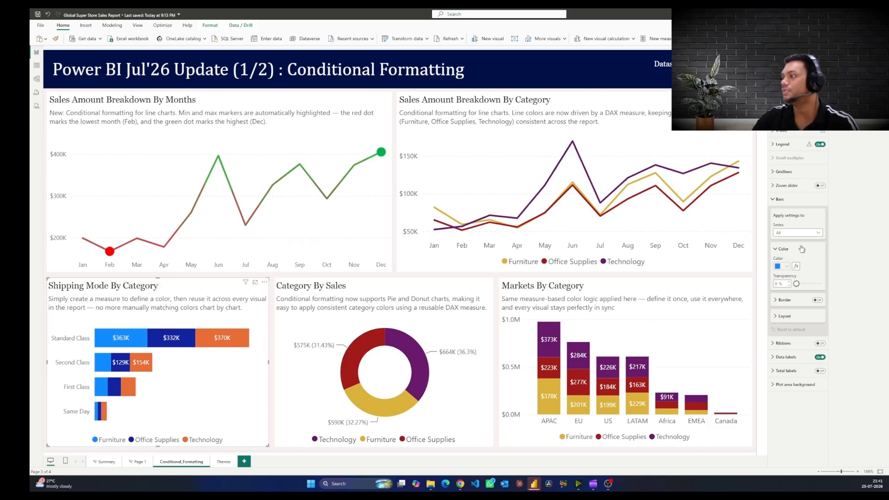
{"action": "left_click", "coordinate": [810, 235]}
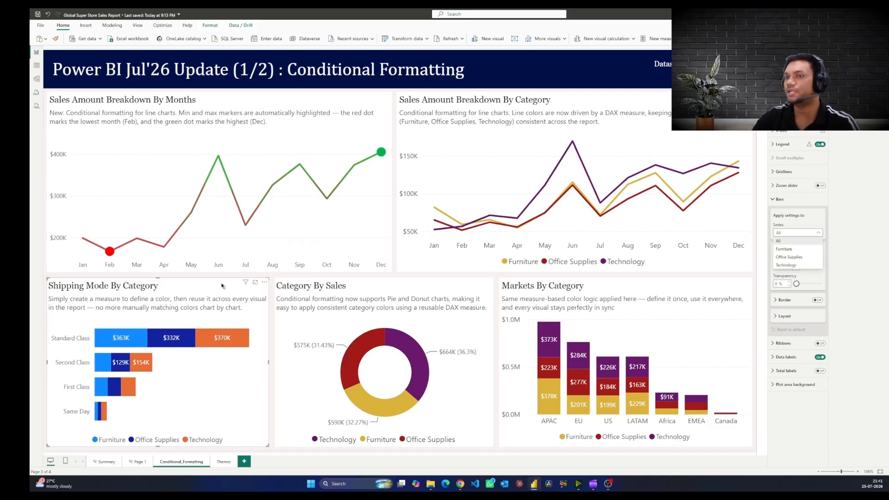
{"action": "left_click", "coordinate": [798, 223]}
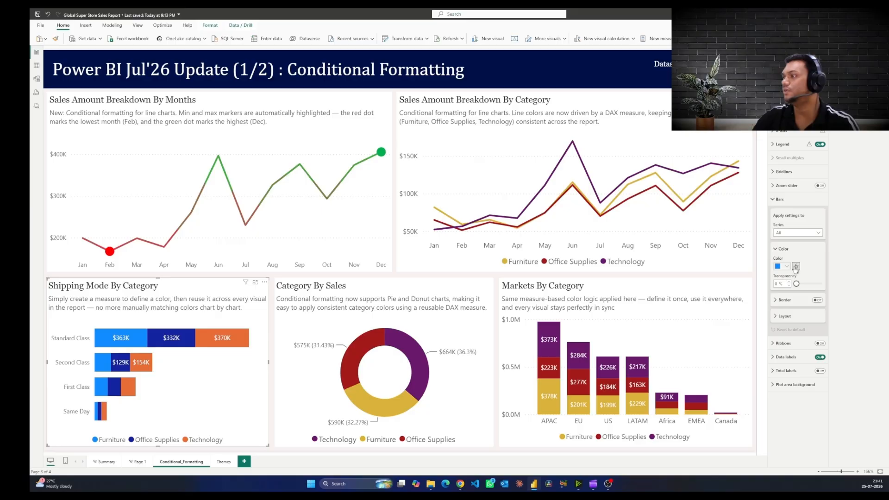
Step: Color all bars of the Shipping Mode By Category chart by field value, using the Category Color measure from Month_Tb
{"action": "left_click", "coordinate": [795, 267]}
{"action": "left_click", "coordinate": [322, 173]}
{"action": "left_click", "coordinate": [329, 204]}
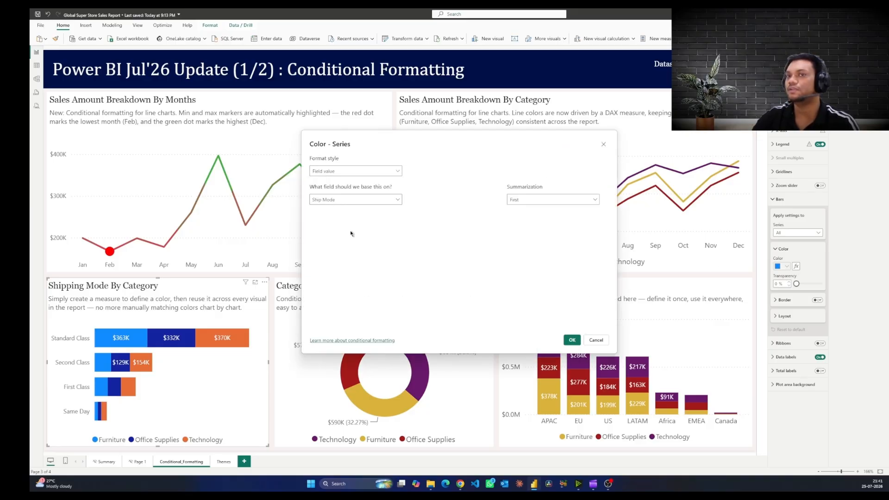
{"action": "left_click", "coordinate": [350, 200]}
{"action": "left_click", "coordinate": [323, 284]}
{"action": "scroll", "coordinate": [363, 287], "scroll_direction": "down", "scroll_amount": 1}
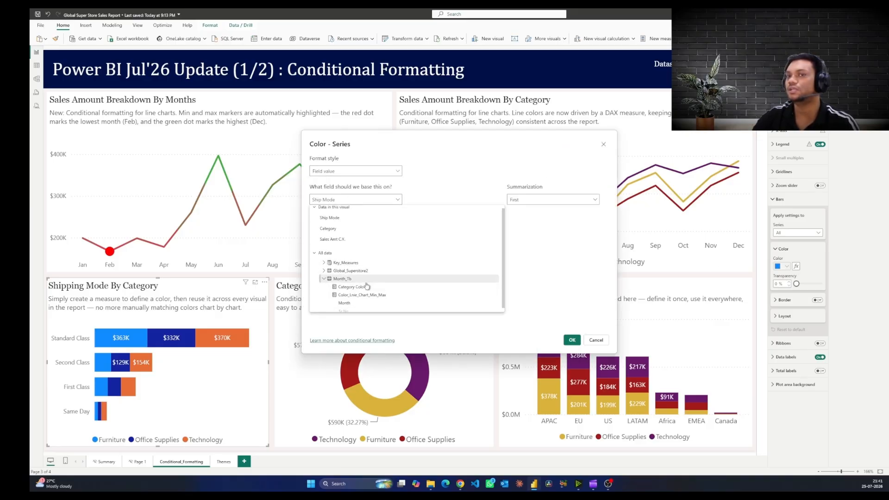
{"action": "left_click", "coordinate": [359, 283]}
{"action": "left_click", "coordinate": [572, 339]}
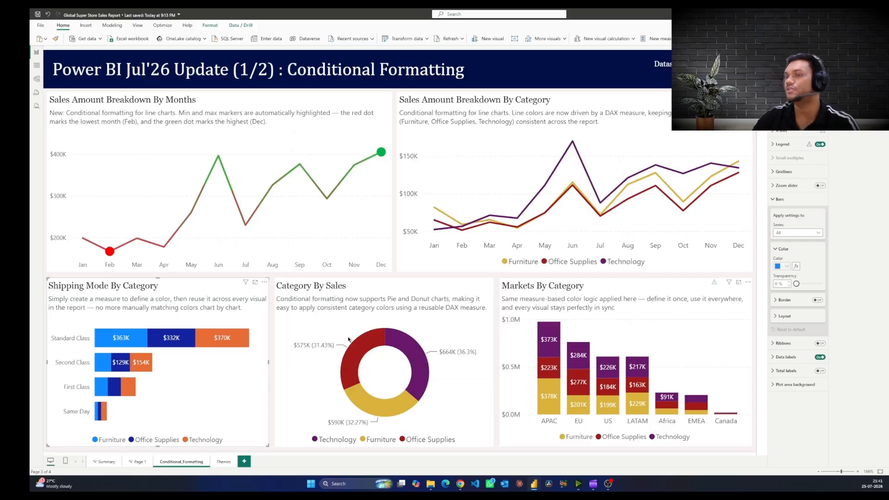